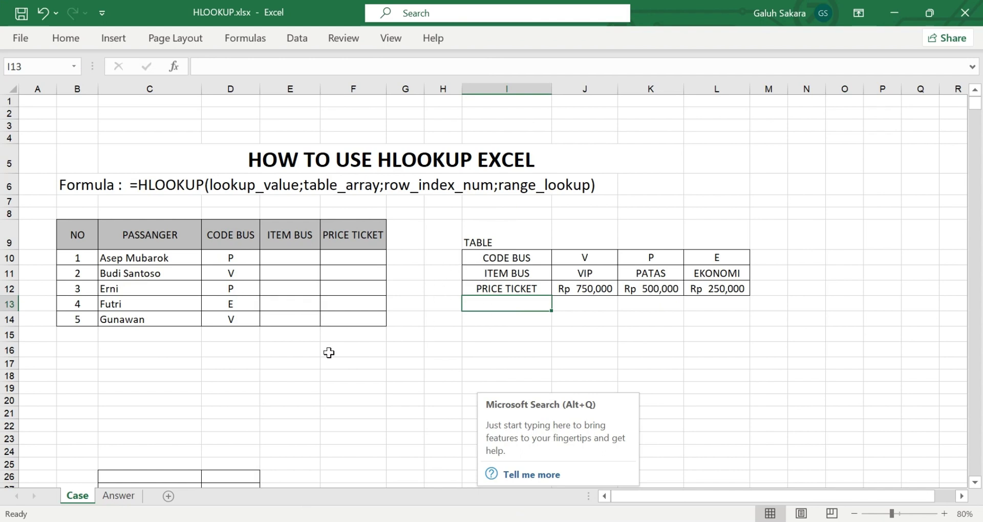
Highlight the bus-code lookup table and its CODE BUS, ITEM BUS and PRICE TICKET rows
{"action": "left_click", "coordinate": [409, 354]}
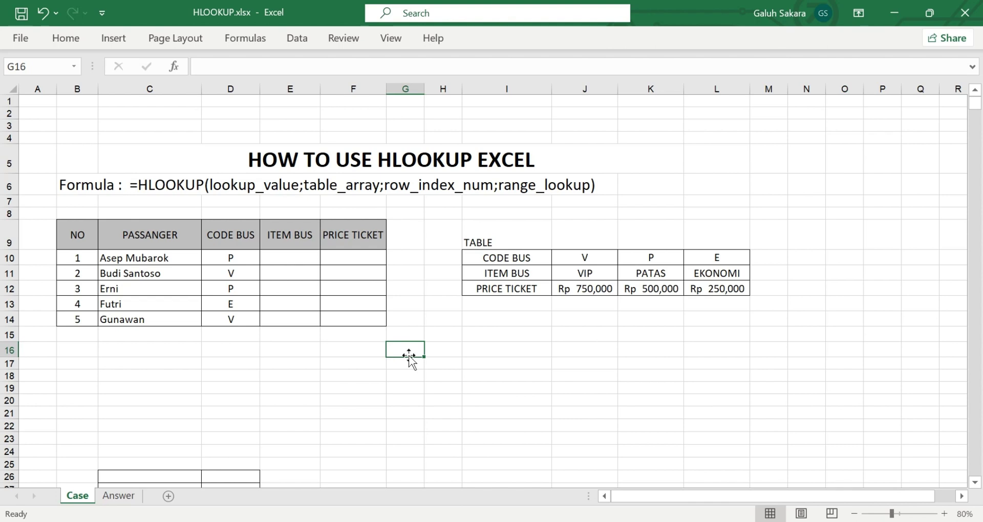
{"action": "left_click", "coordinate": [493, 242]}
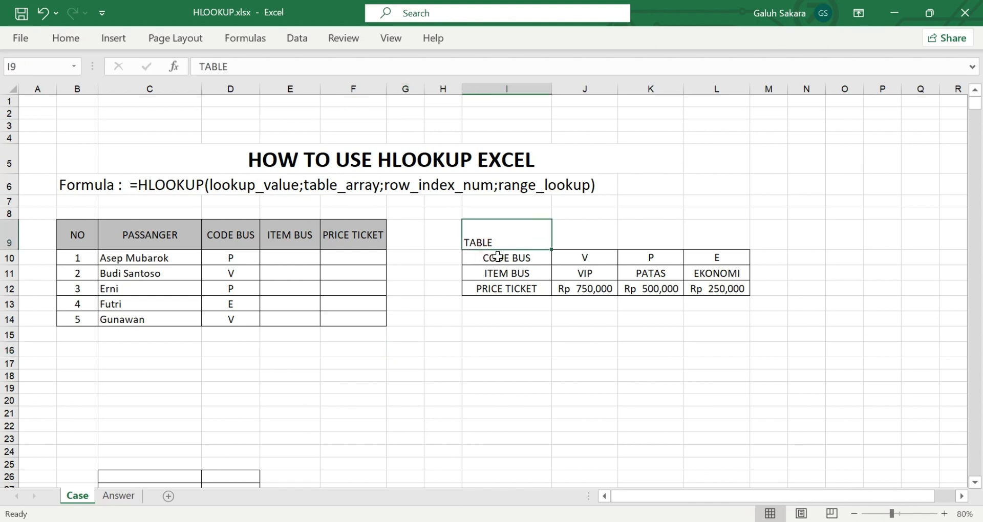
{"action": "left_click_drag", "start_coordinate": [496, 256], "coordinate": [696, 288]}
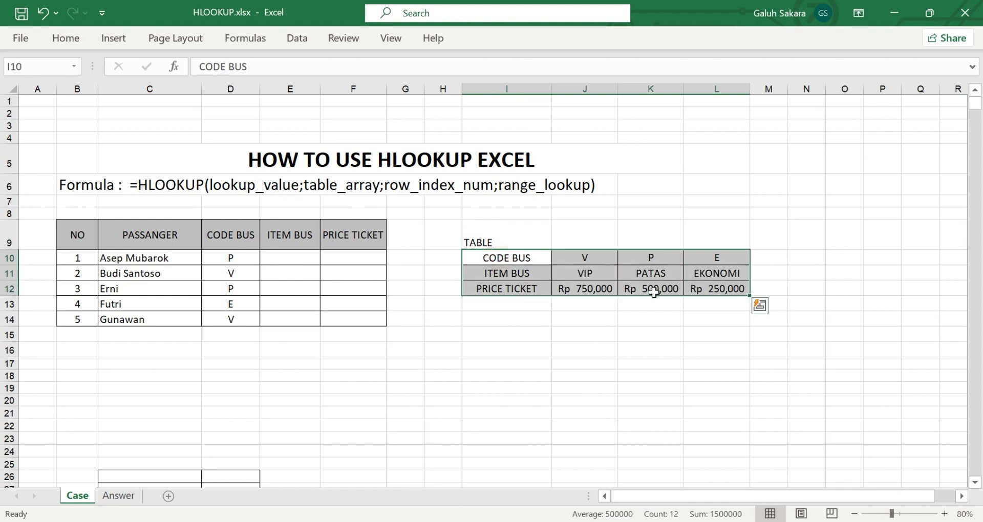
{"action": "left_click", "coordinate": [545, 345]}
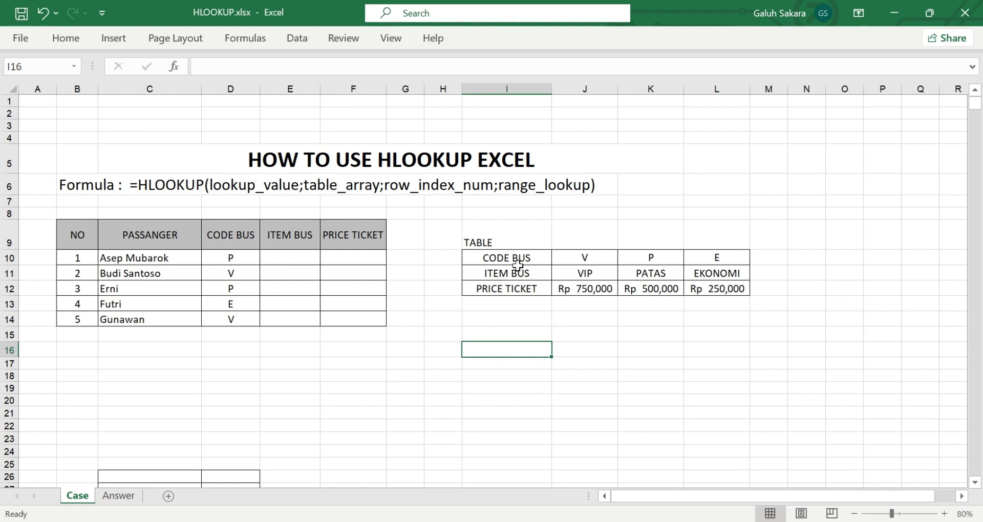
{"action": "left_click", "coordinate": [530, 256]}
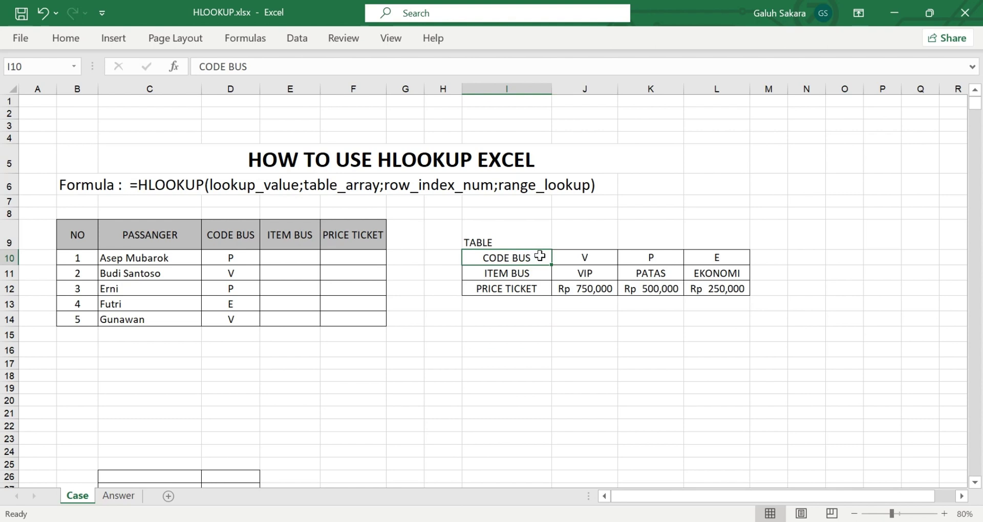
{"action": "left_click_drag", "start_coordinate": [533, 257], "coordinate": [539, 405]}
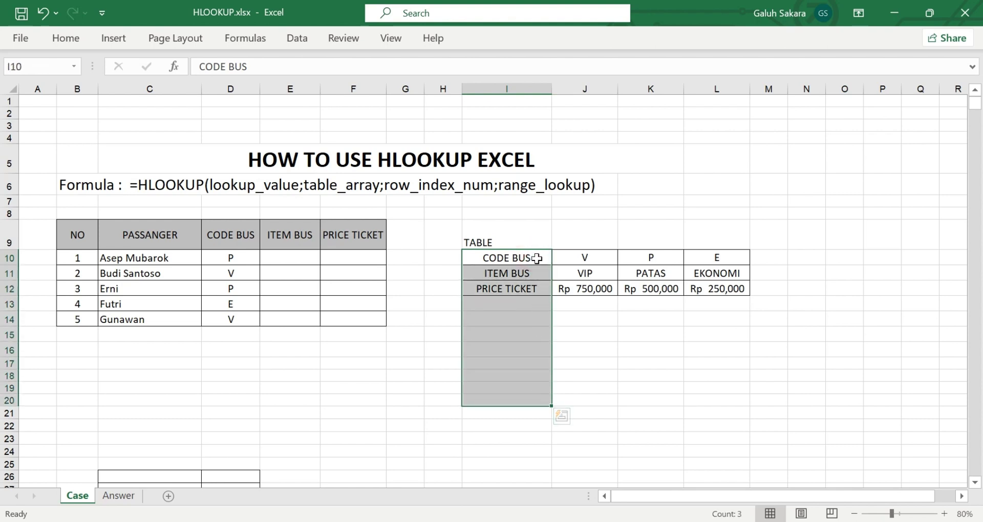
{"action": "left_click_drag", "start_coordinate": [518, 274], "coordinate": [700, 272]}
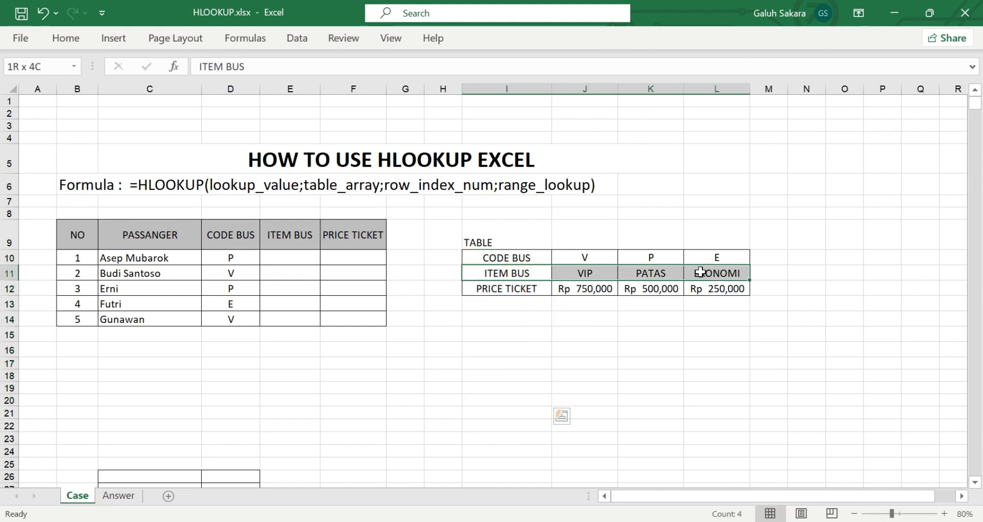
{"action": "left_click_drag", "start_coordinate": [700, 272], "coordinate": [836, 273]}
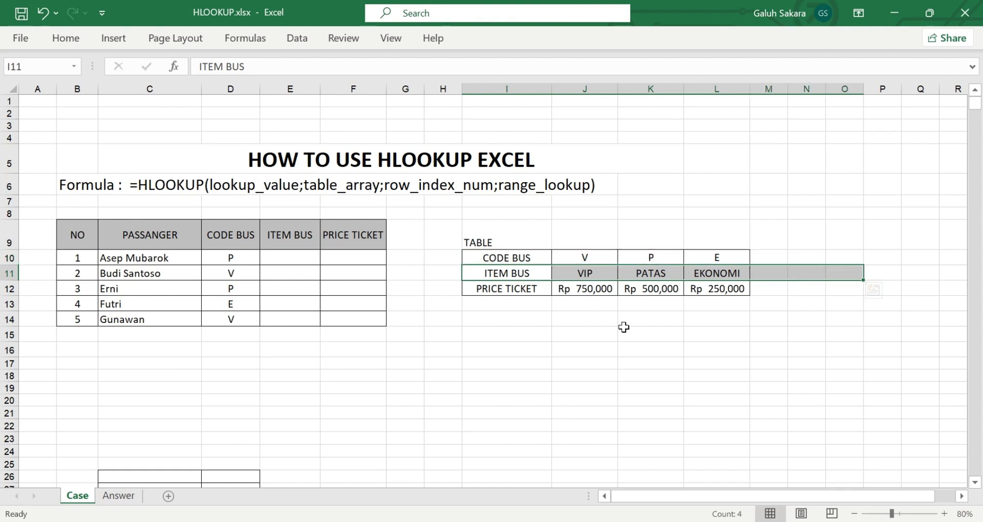
{"action": "left_click", "coordinate": [586, 334]}
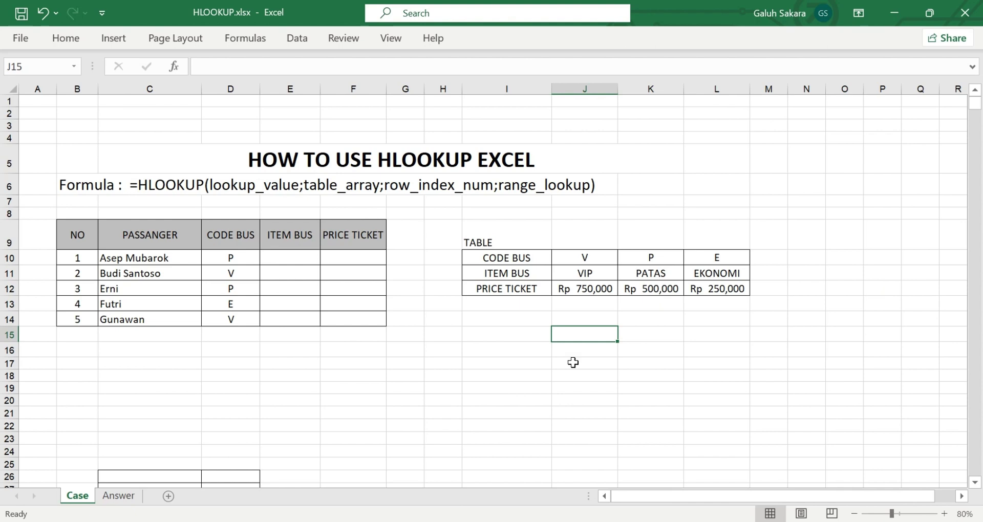
Review the formula example's lookup_value argument and the lookup table I10:L12
{"action": "left_click", "coordinate": [159, 200]}
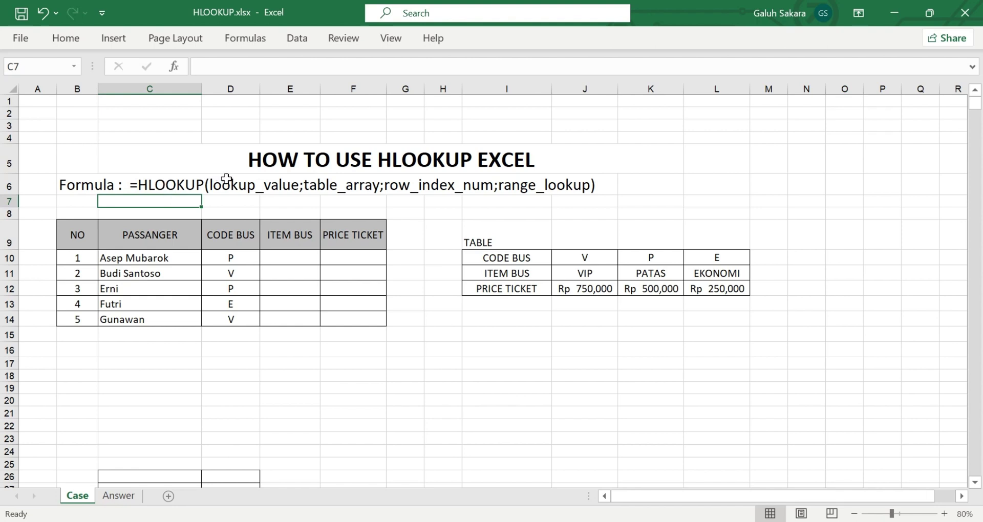
{"action": "left_click", "coordinate": [261, 193]}
{"action": "left_click", "coordinate": [227, 183]}
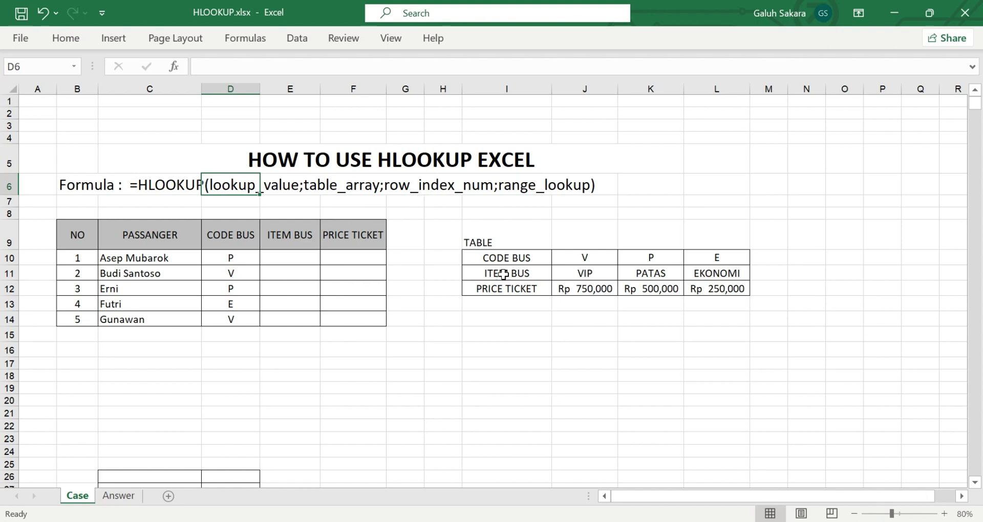
{"action": "left_click_drag", "start_coordinate": [505, 258], "coordinate": [699, 282]}
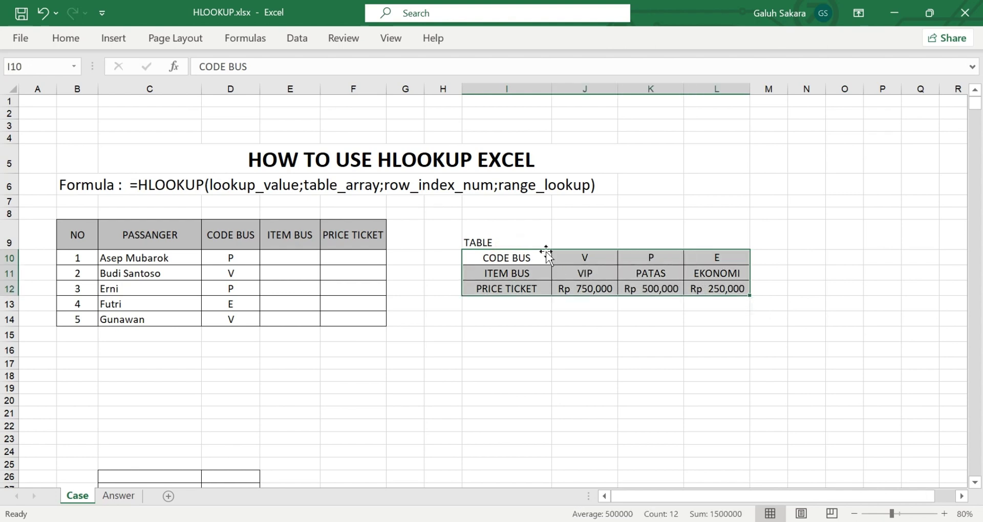
{"action": "left_click", "coordinate": [453, 215]}
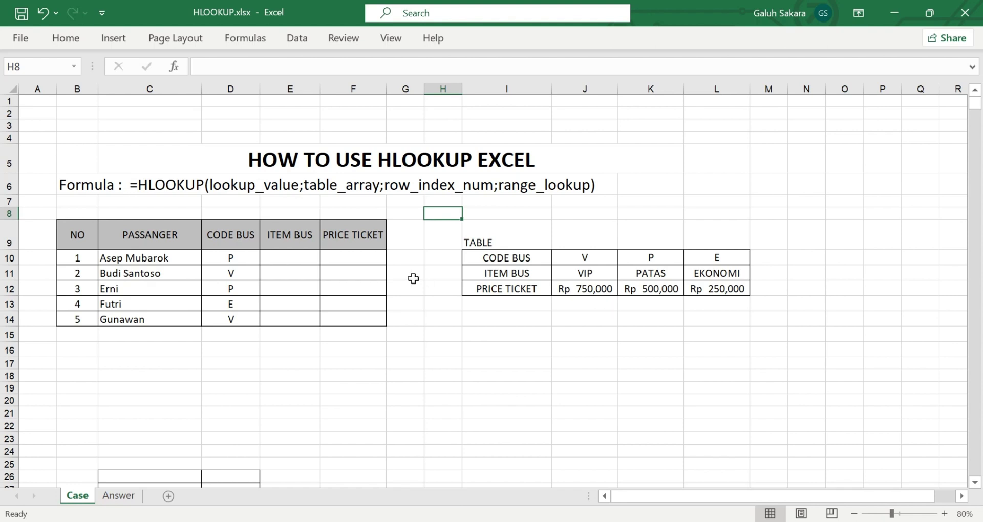
Begin an HLOOKUP formula in E10 with D10 as the lookup value
{"action": "left_click", "coordinate": [289, 254]}
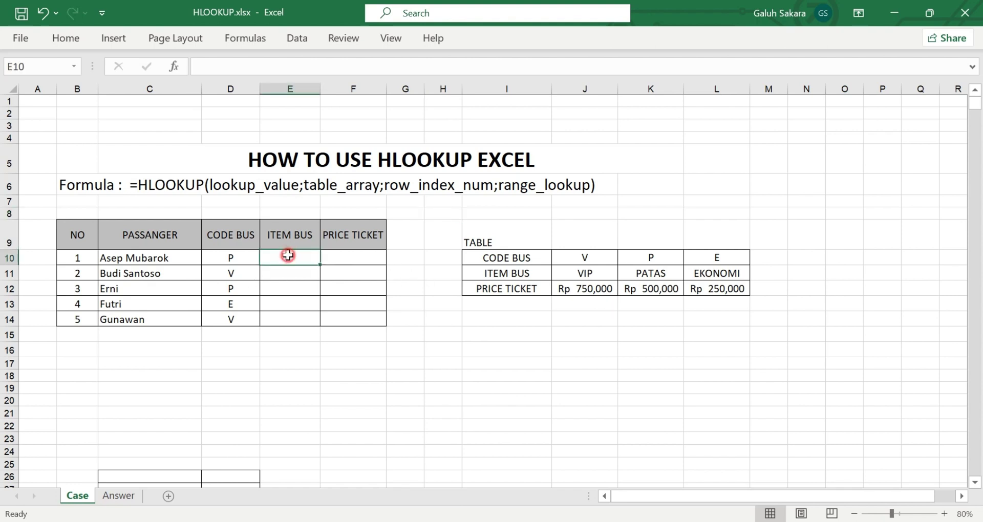
{"action": "type", "text": "=hl"}
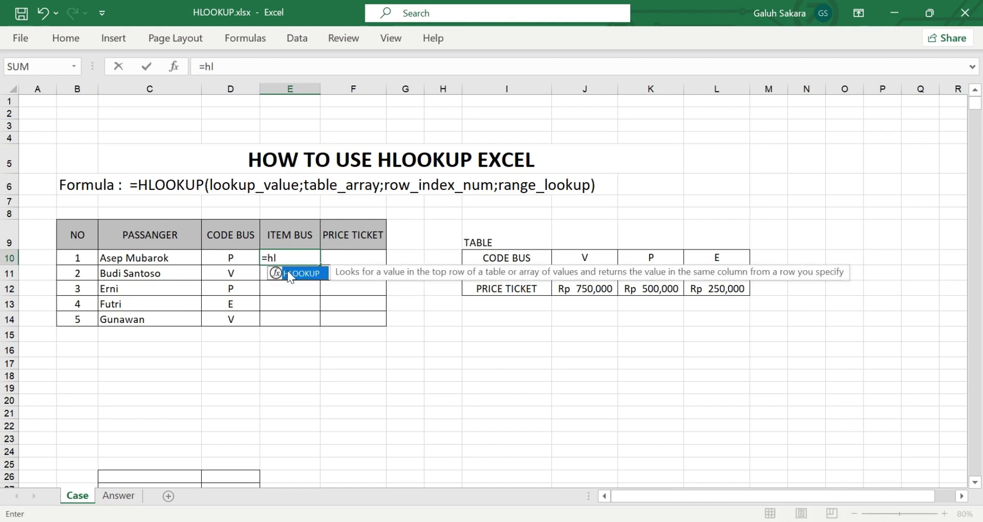
{"action": "double_click", "coordinate": [289, 274]}
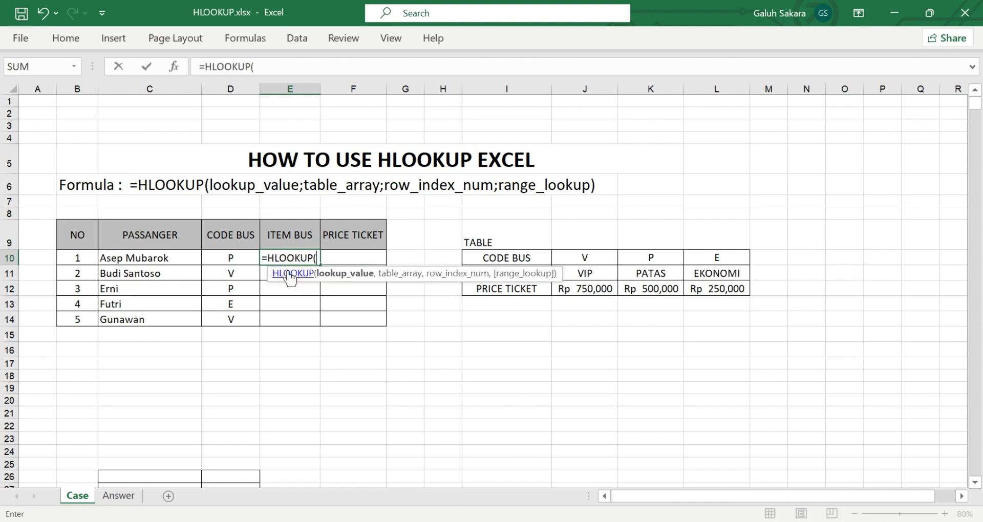
{"action": "left_click", "coordinate": [234, 261]}
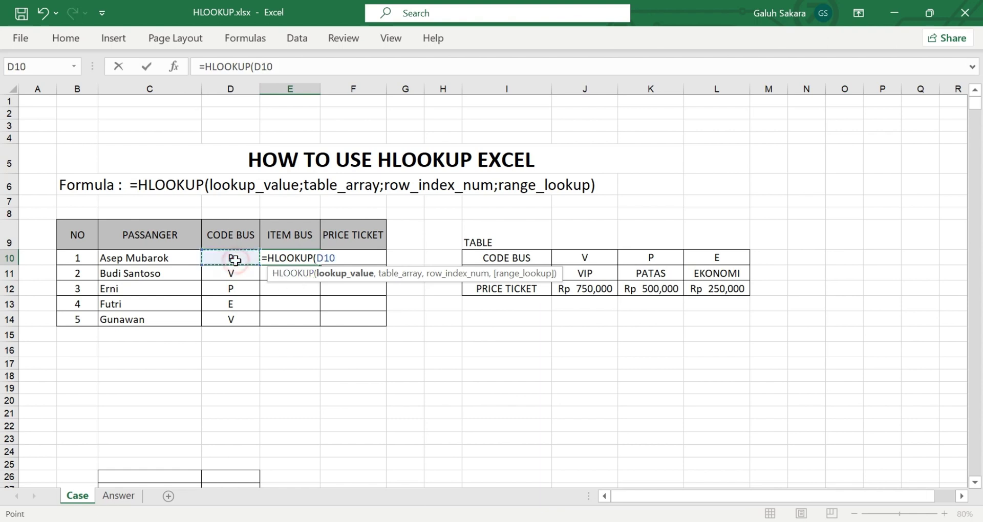
{"action": "type", "text": ","}
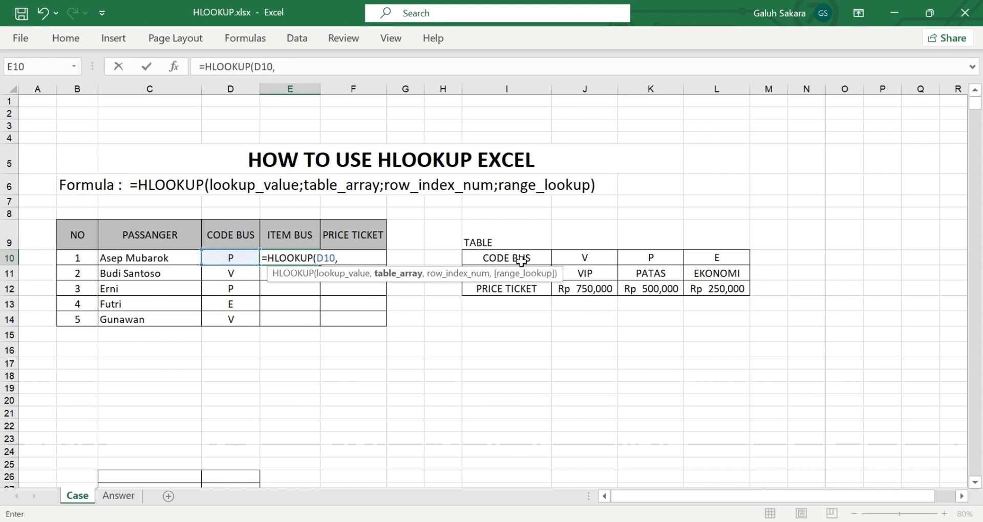
Add $I$10:$L$12 as the absolute table array of the E10 formula
{"action": "left_click_drag", "start_coordinate": [507, 258], "coordinate": [720, 286]}
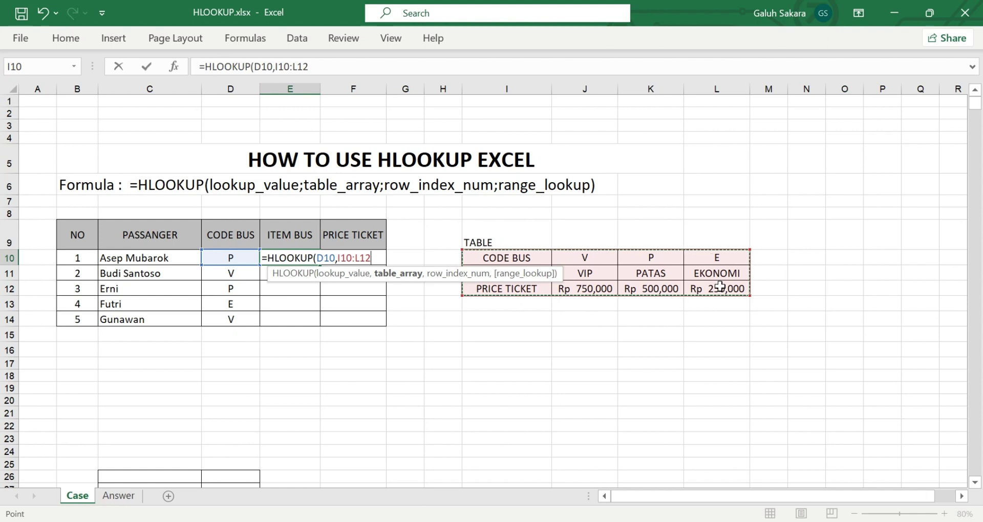
{"action": "left_click", "coordinate": [351, 260]}
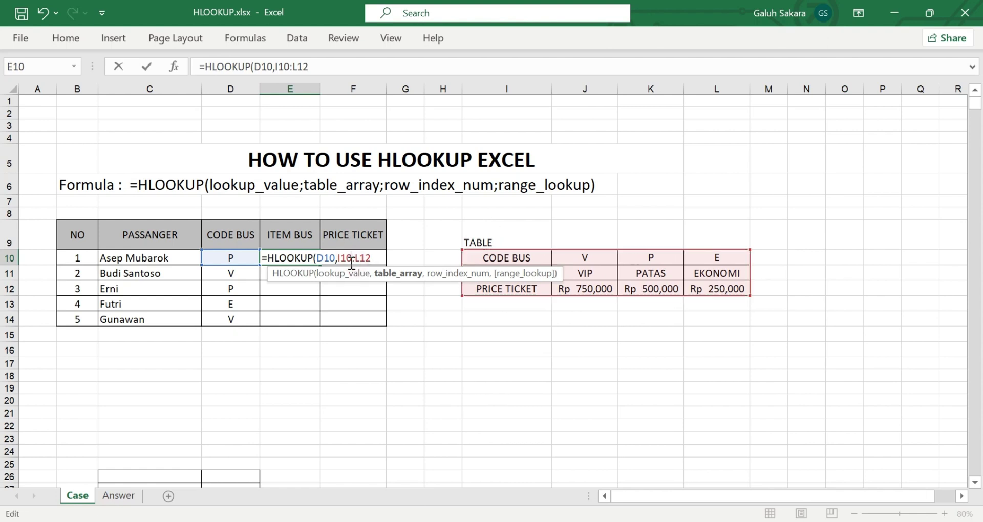
{"action": "key", "text": "F4"}
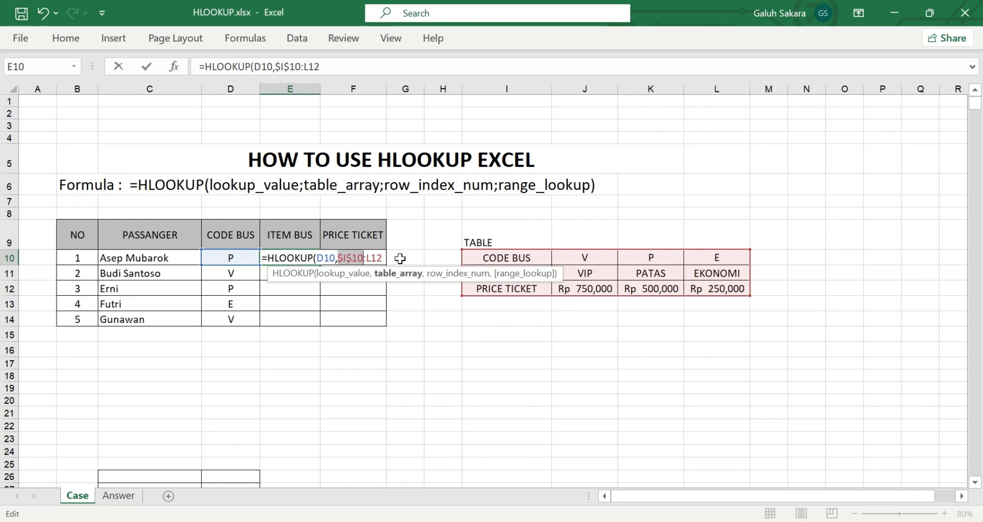
{"action": "left_click", "coordinate": [381, 257]}
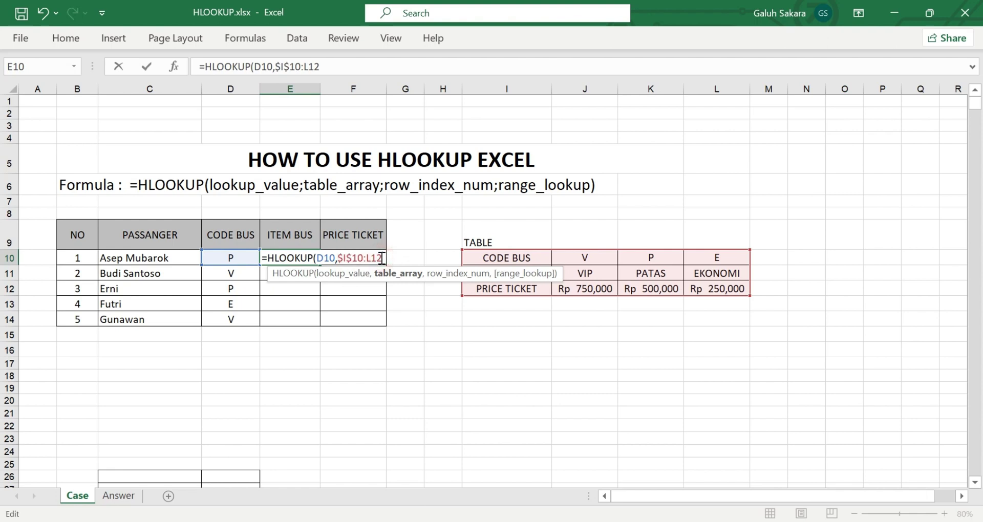
{"action": "key", "text": "F4"}
{"action": "type", "text": ","}
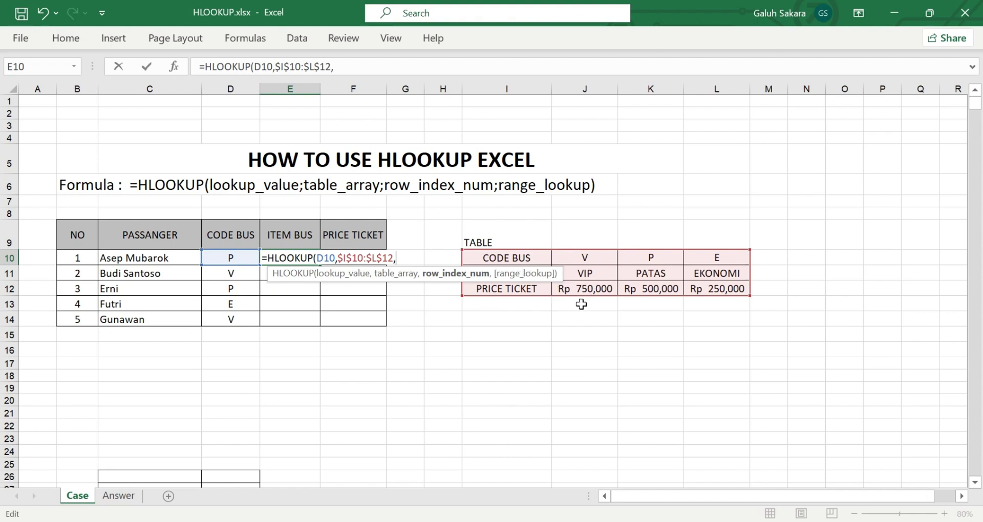
Finish E10 as =HLOOKUP(D10,$I$10:$L$12,2,0) so it returns PATAS
{"action": "type", "text": "2"}
{"action": "type", "text": ","}
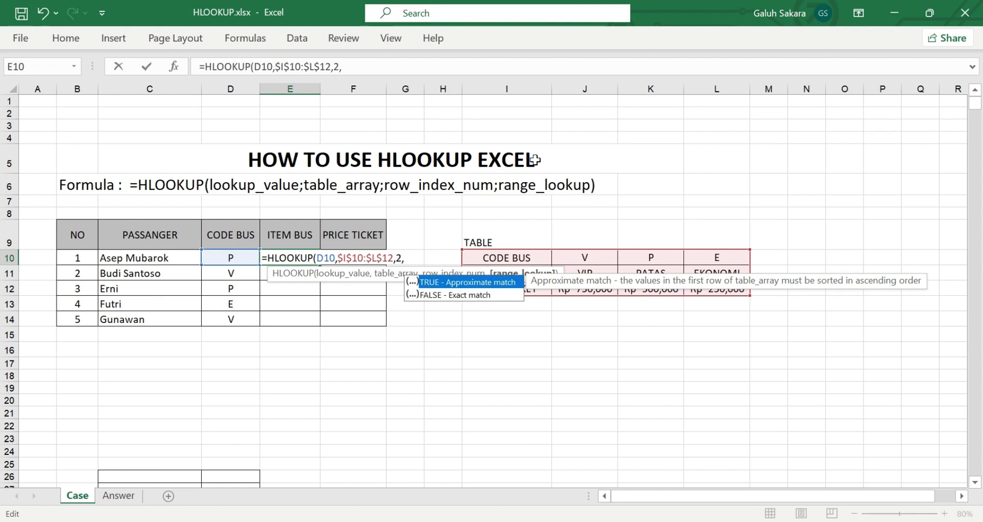
{"action": "type", "text": "0)"}
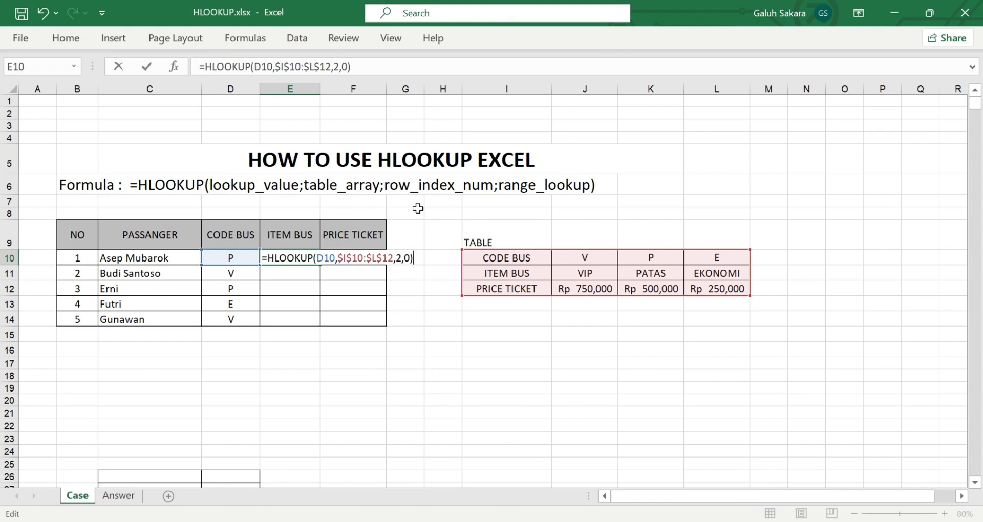
{"action": "key", "text": "Return"}
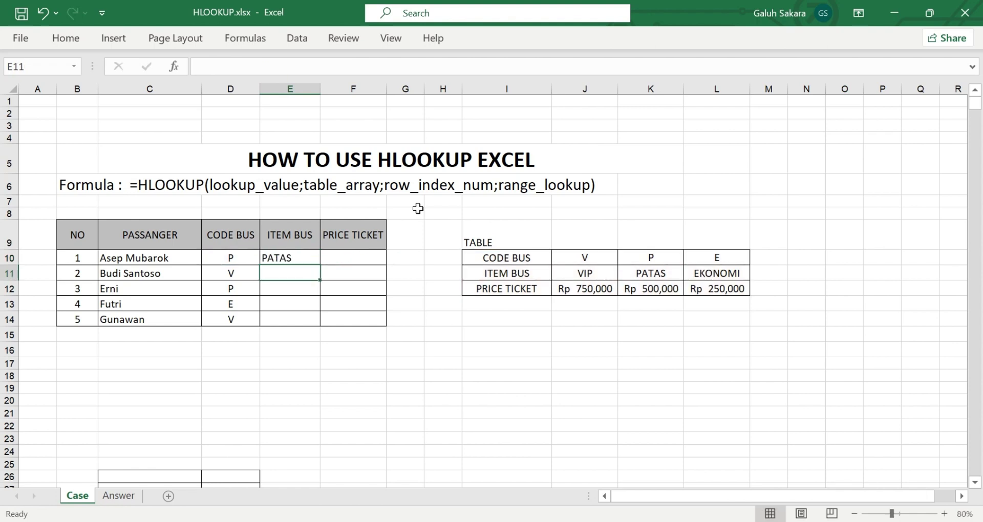
Check E10's formula against bus code P and its PATAS entry in the lookup table
{"action": "left_click", "coordinate": [285, 257]}
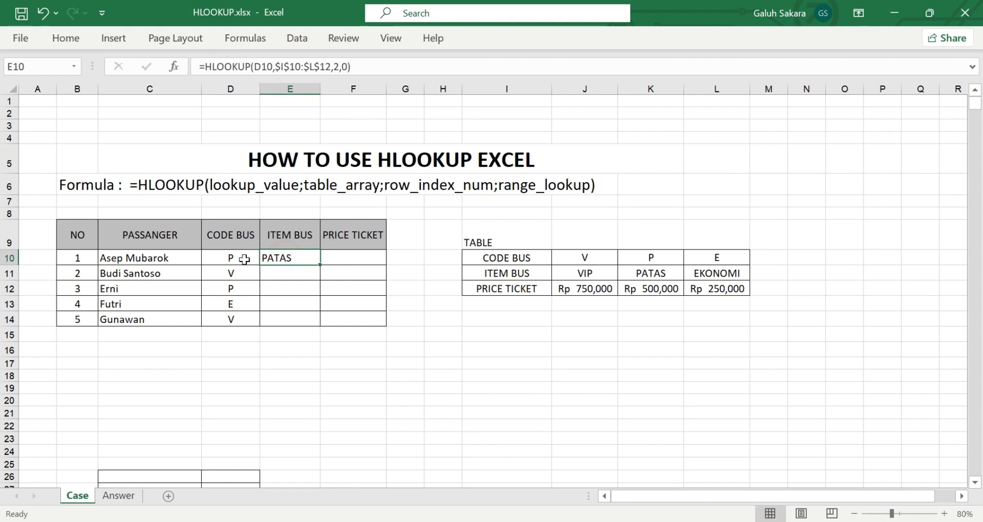
{"action": "left_click", "coordinate": [244, 259]}
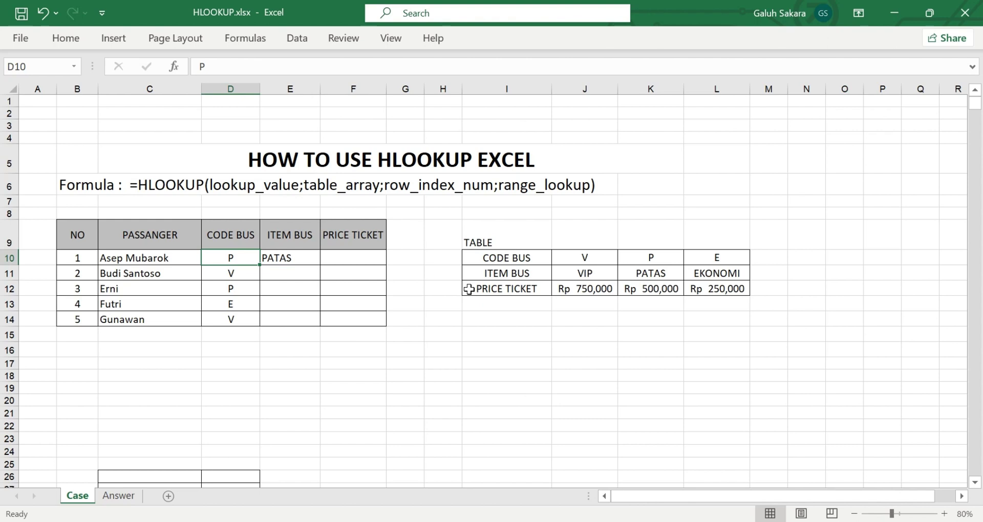
{"action": "left_click", "coordinate": [660, 267]}
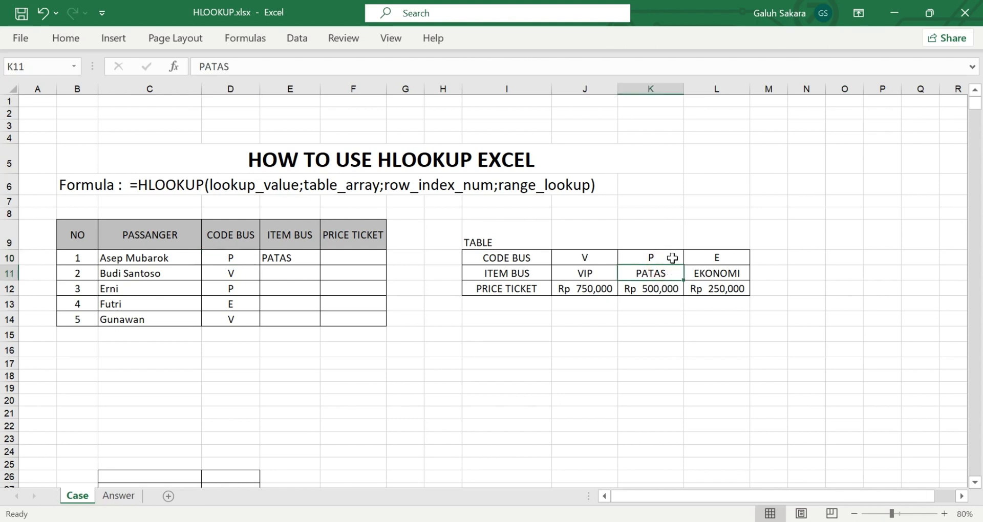
{"action": "left_click_drag", "start_coordinate": [672, 258], "coordinate": [669, 271]}
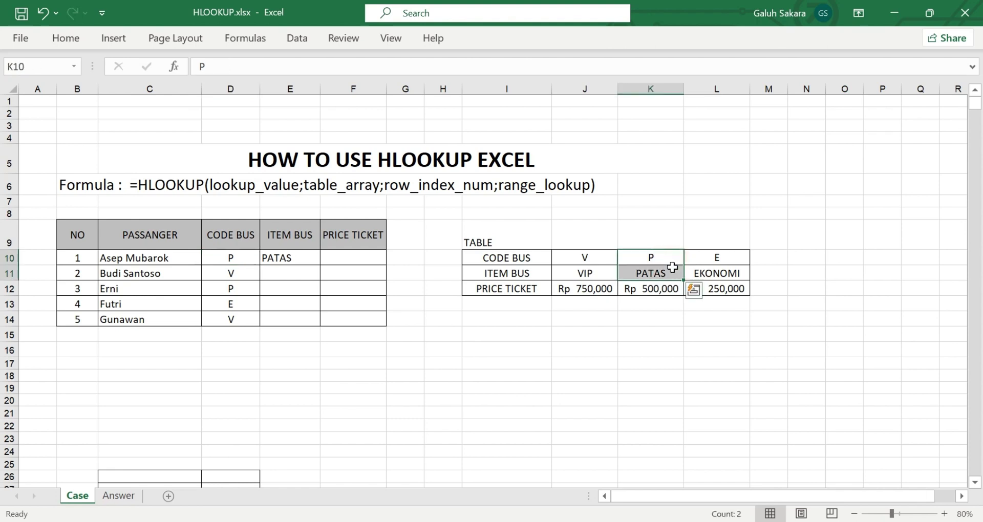
{"action": "left_click", "coordinate": [296, 271]}
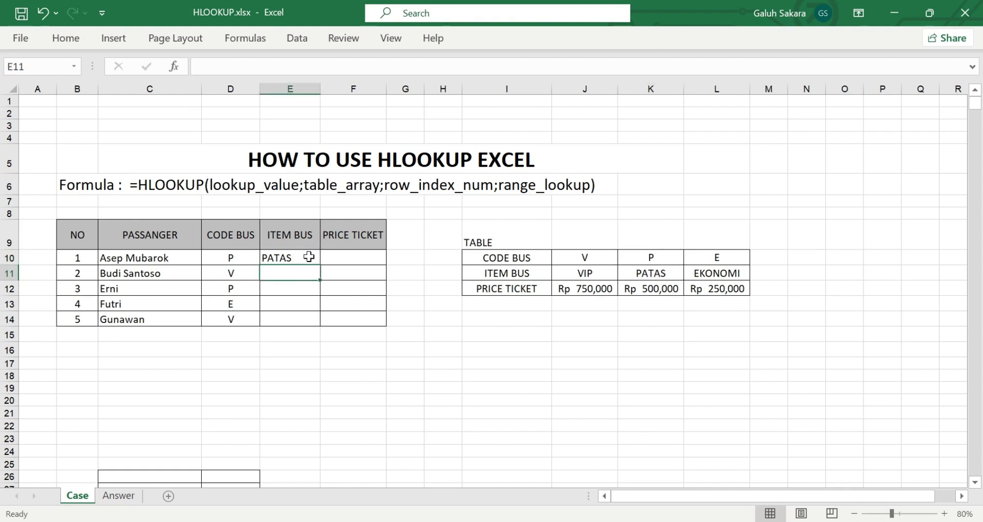
{"action": "left_click", "coordinate": [309, 256]}
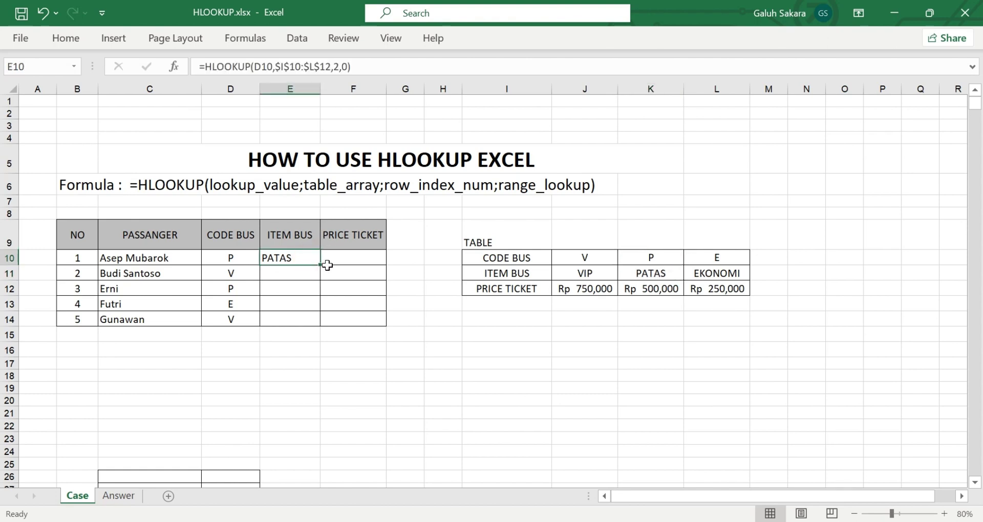
Fill the ITEM BUS formula down to E14 and check codes P, E and V against results
{"action": "left_click_drag", "start_coordinate": [322, 267], "coordinate": [321, 323]}
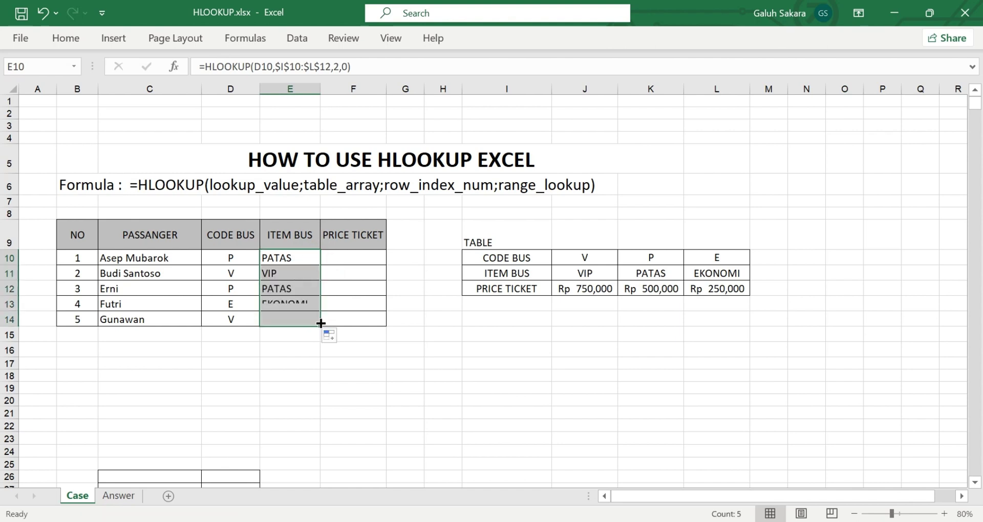
{"action": "left_click", "coordinate": [322, 350]}
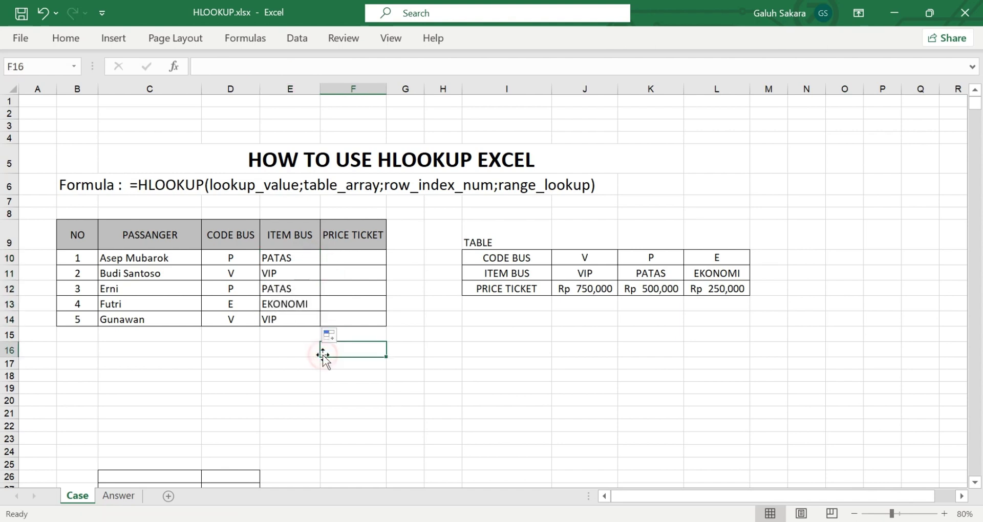
{"action": "left_click", "coordinate": [239, 292]}
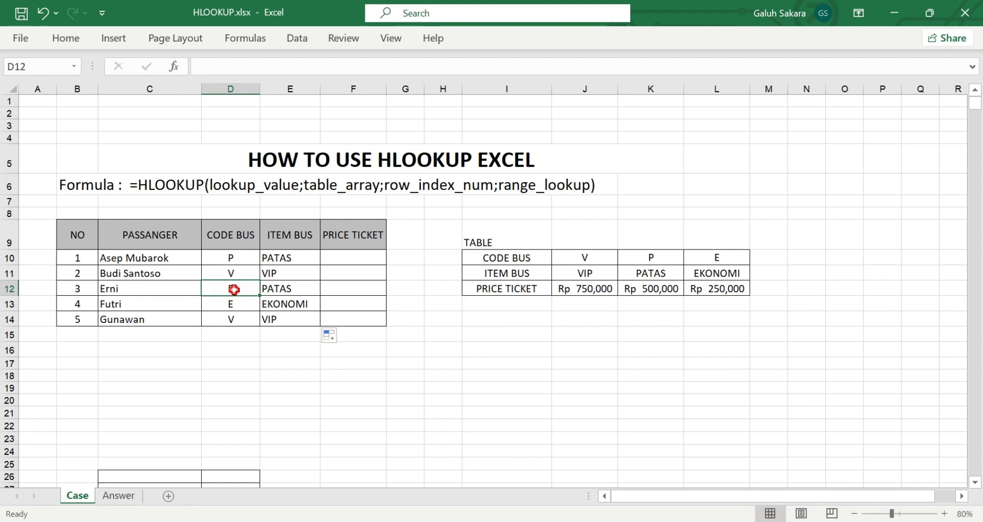
{"action": "left_click", "coordinate": [273, 292]}
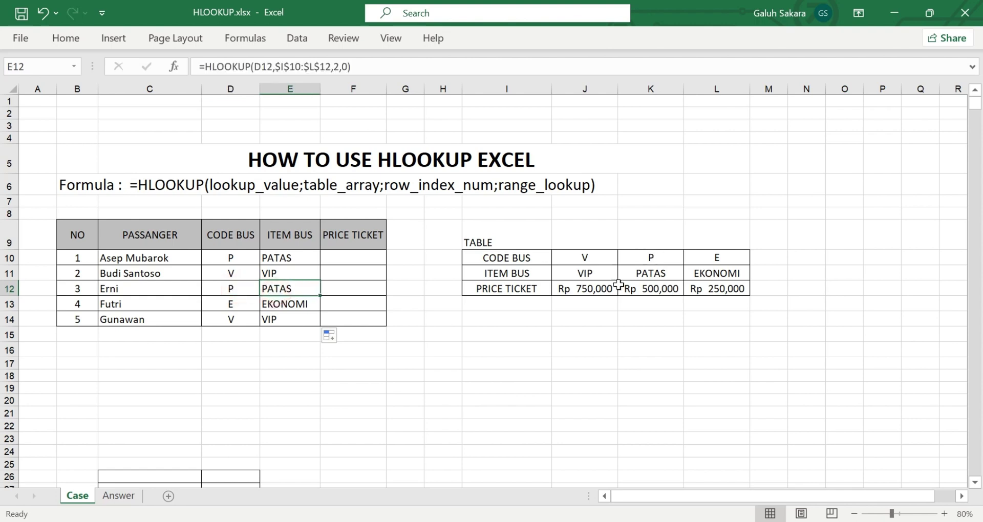
{"action": "left_click", "coordinate": [254, 304]}
{"action": "left_click", "coordinate": [244, 321]}
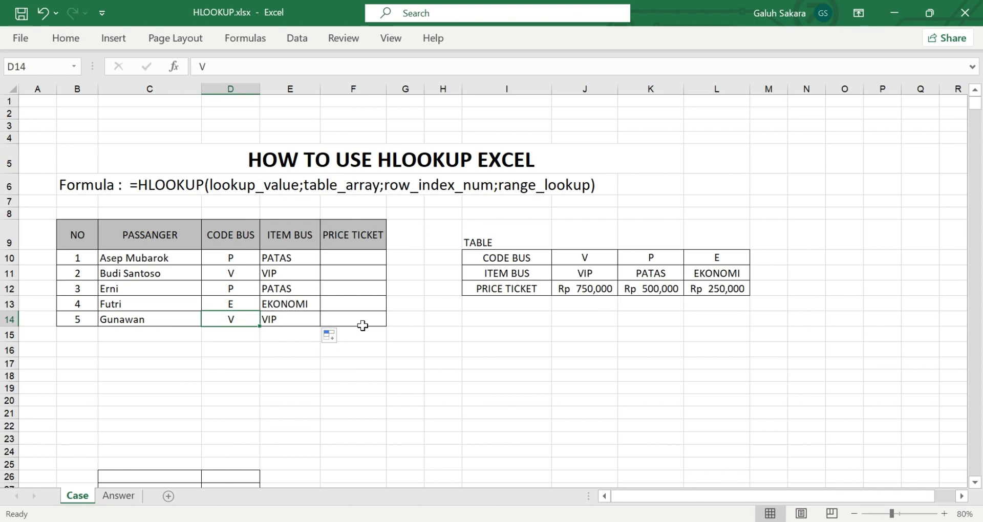
Begin an HLOOKUP formula in F10 with D10 as the lookup value
{"action": "left_click", "coordinate": [358, 260]}
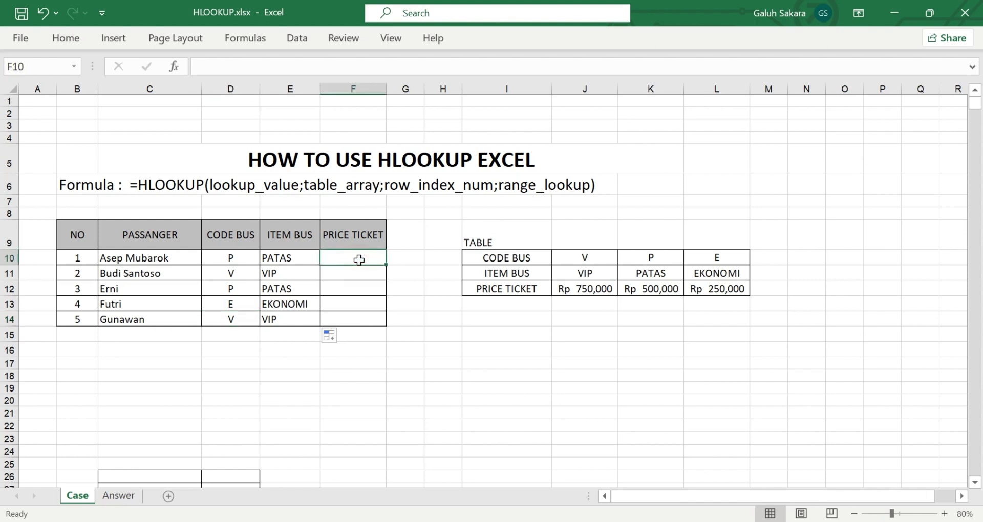
{"action": "type", "text": "=hl"}
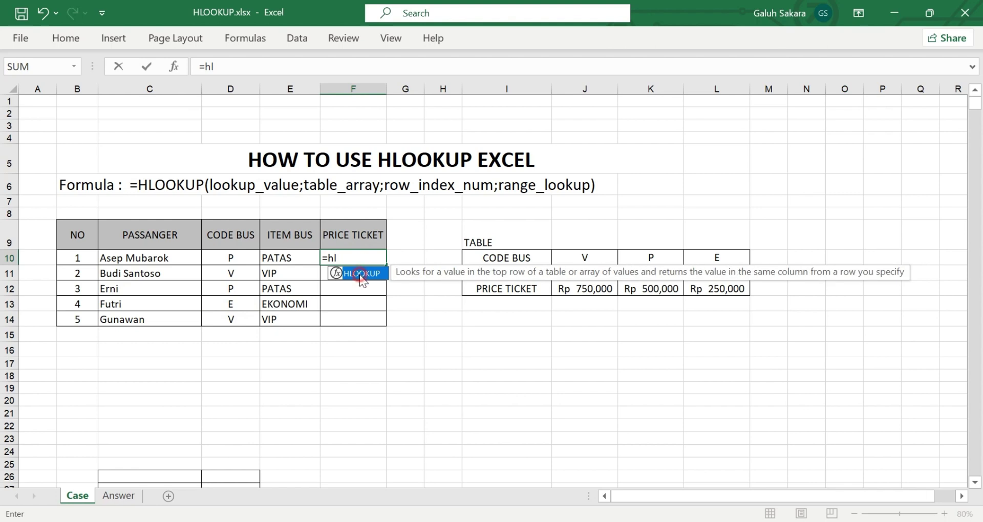
{"action": "double_click", "coordinate": [360, 274]}
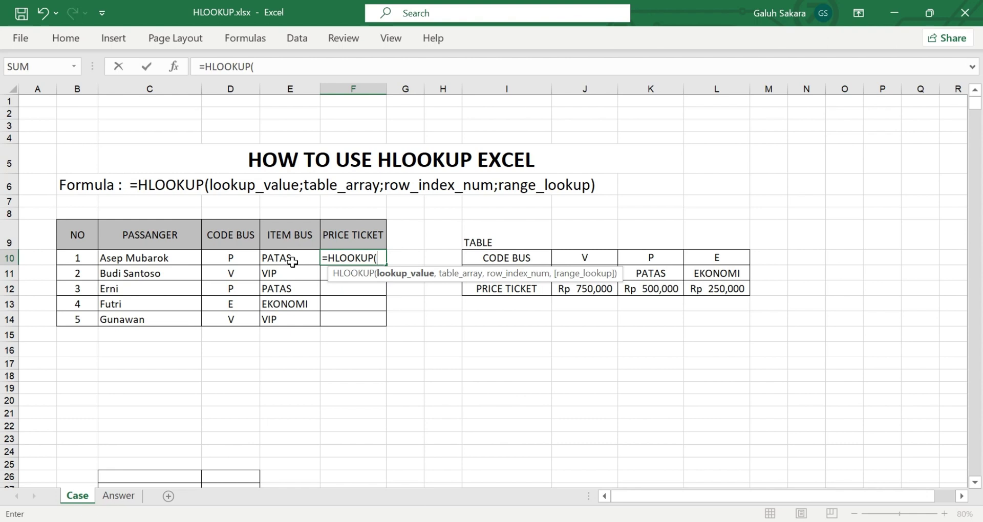
{"action": "mouse_move", "coordinate": [235, 256]}
{"action": "left_mouse_down"}
{"action": "mouse_move", "coordinate": [230, 298]}
{"action": "mouse_move", "coordinate": [236, 257]}
{"action": "left_mouse_up"}
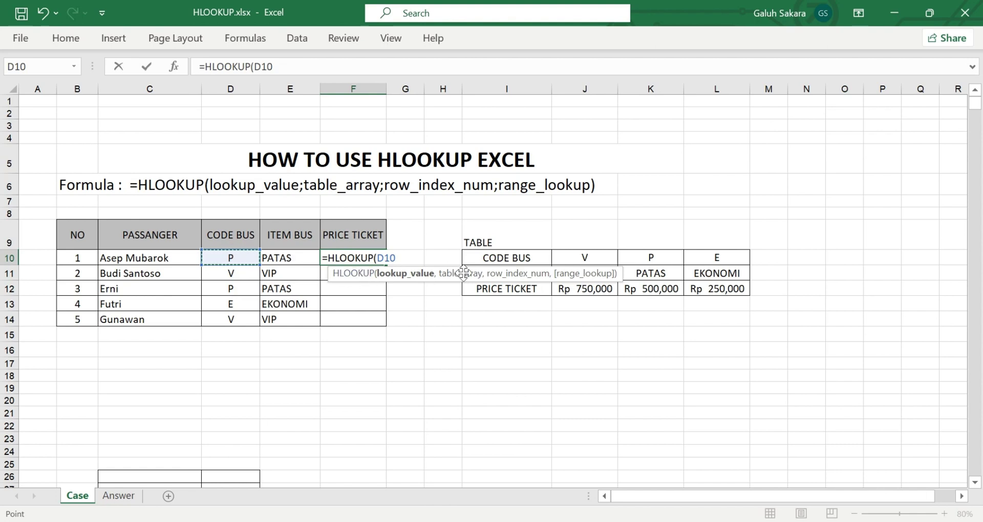
{"action": "type", "text": ","}
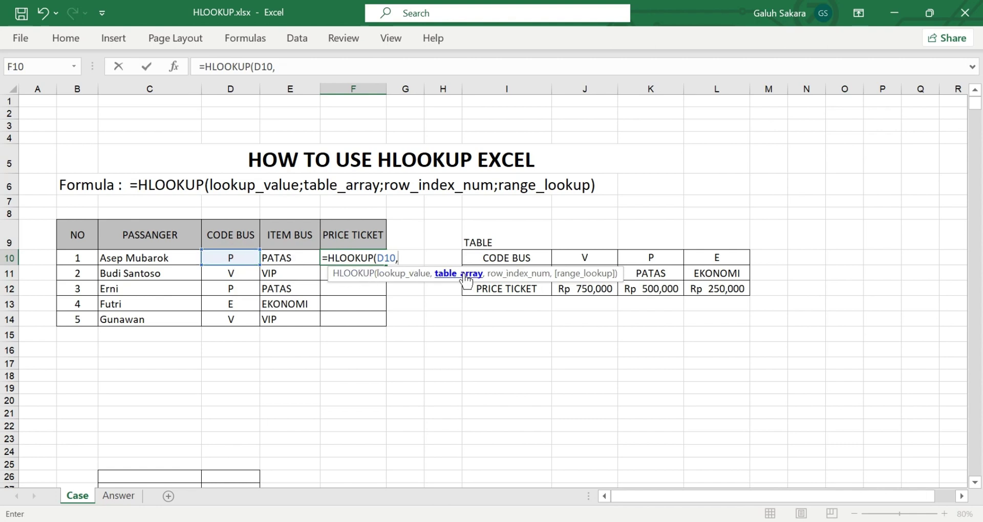
Add $I$10:$L$12 as the absolute table array of the F10 formula
{"action": "left_click", "coordinate": [509, 257]}
{"action": "left_click_drag", "start_coordinate": [590, 274], "coordinate": [699, 288]}
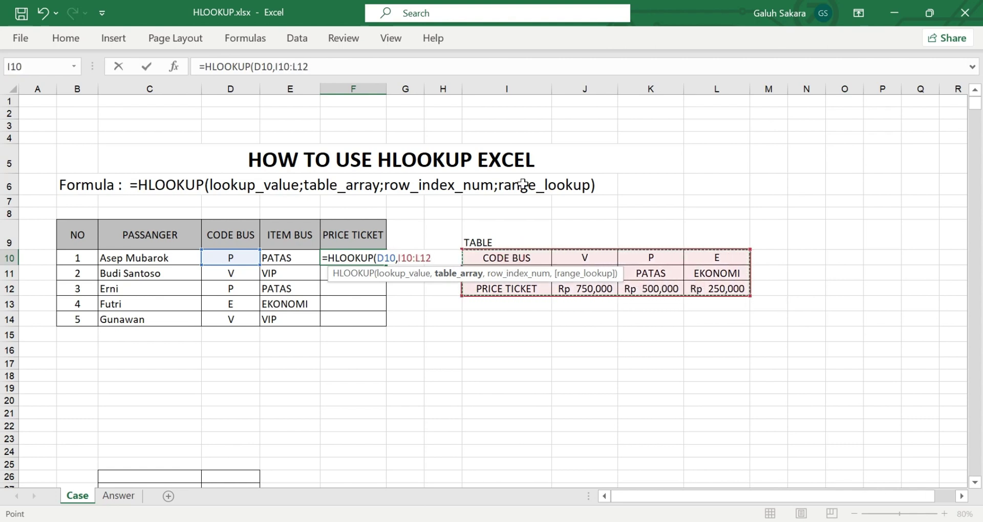
{"action": "left_click", "coordinate": [412, 259]}
{"action": "key", "text": "F4"}
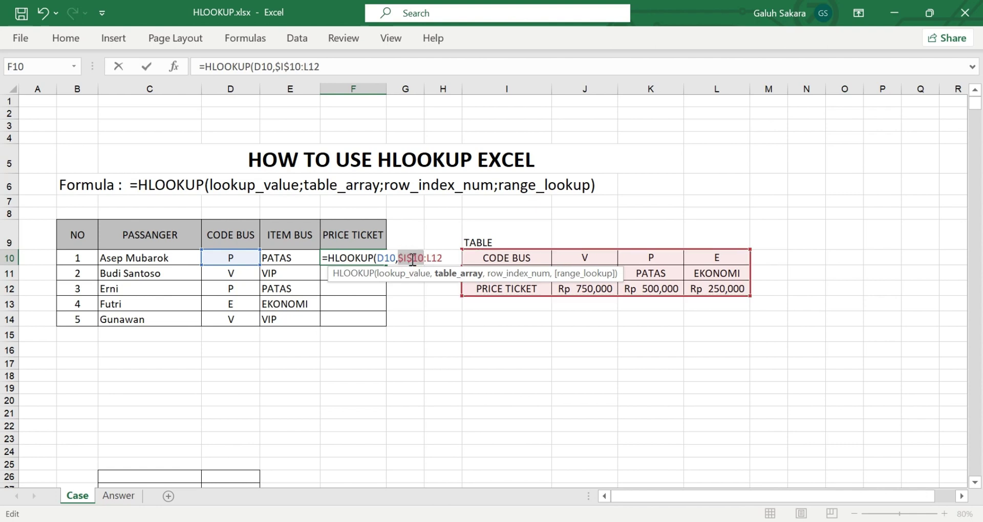
{"action": "left_click", "coordinate": [445, 258]}
{"action": "key", "text": "F4"}
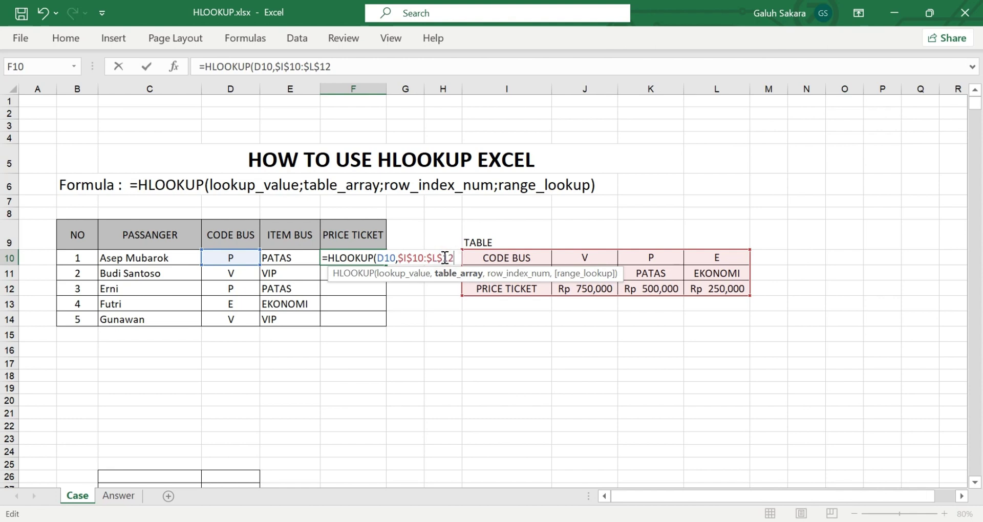
{"action": "type", "text": ","}
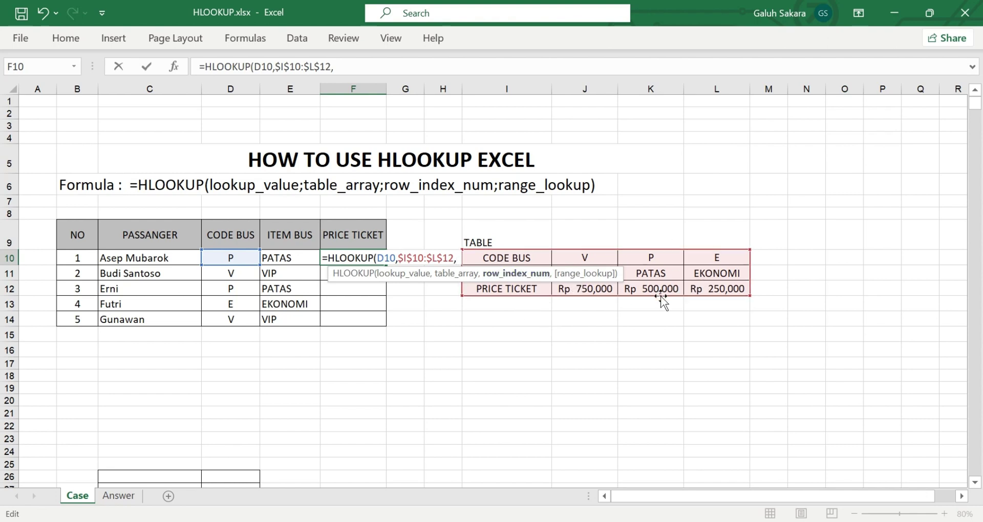
Complete F10 as =HLOOKUP(D10,$I$10:$L$12,3,0), returning 500000, and review it
{"action": "type", "text": "3,0"}
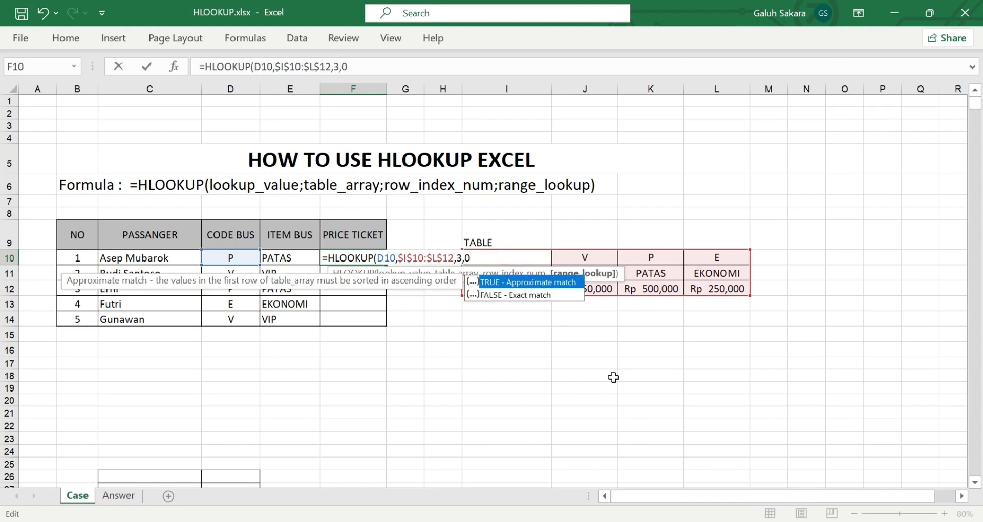
{"action": "type", "text": ")"}
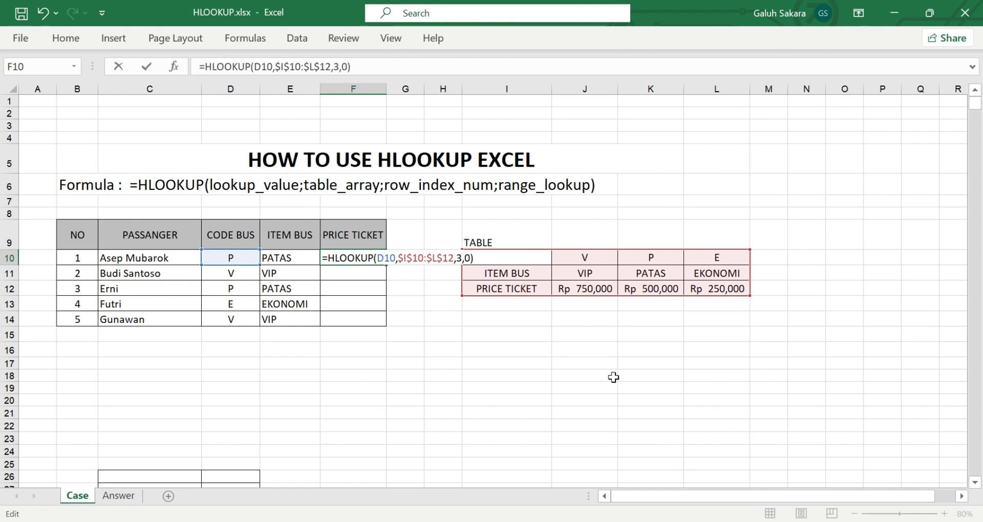
{"action": "key", "text": "Return"}
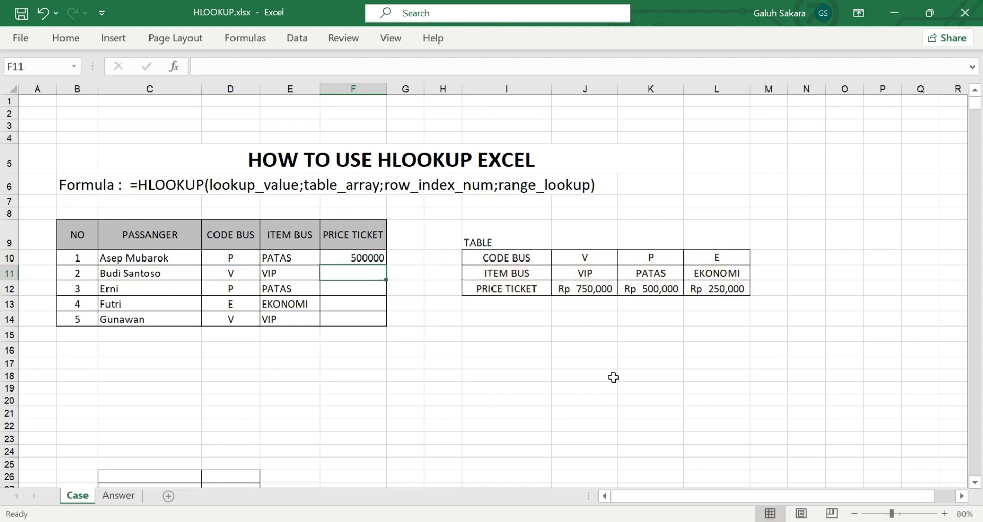
{"action": "left_click", "coordinate": [355, 259]}
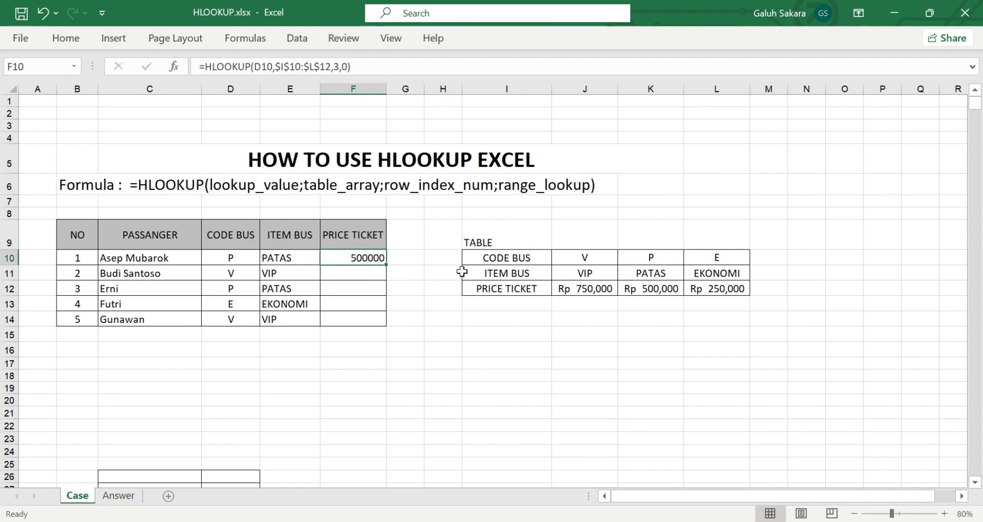
Fill the price formula down to F14 (500000, 750000, 500000, 250000, 750000) and stop recording
{"action": "left_click_drag", "start_coordinate": [386, 263], "coordinate": [377, 324]}
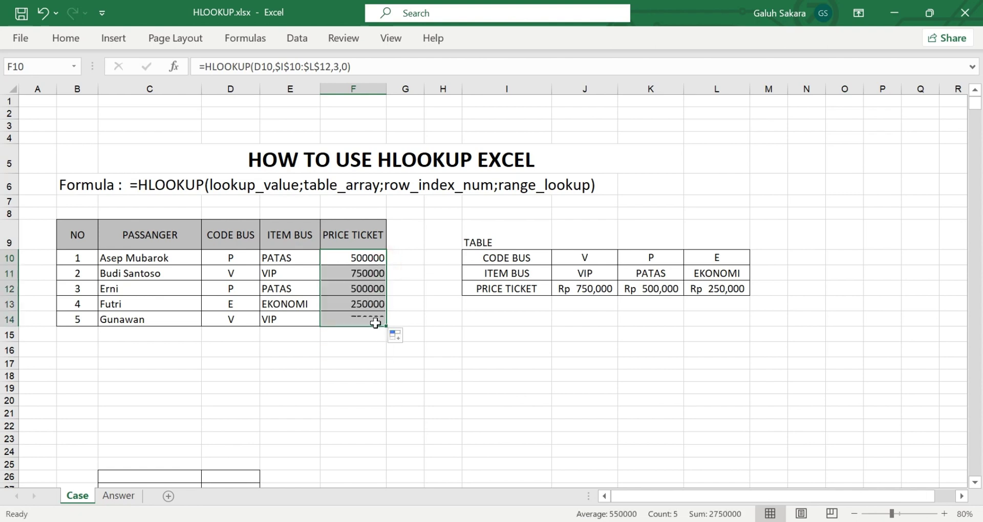
{"action": "left_click", "coordinate": [420, 305]}
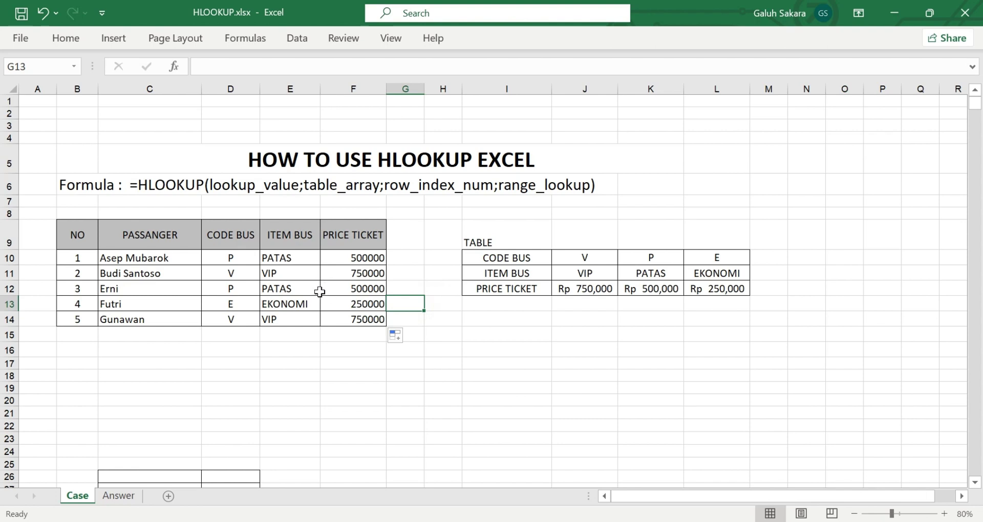
{"action": "left_click", "coordinate": [374, 368]}
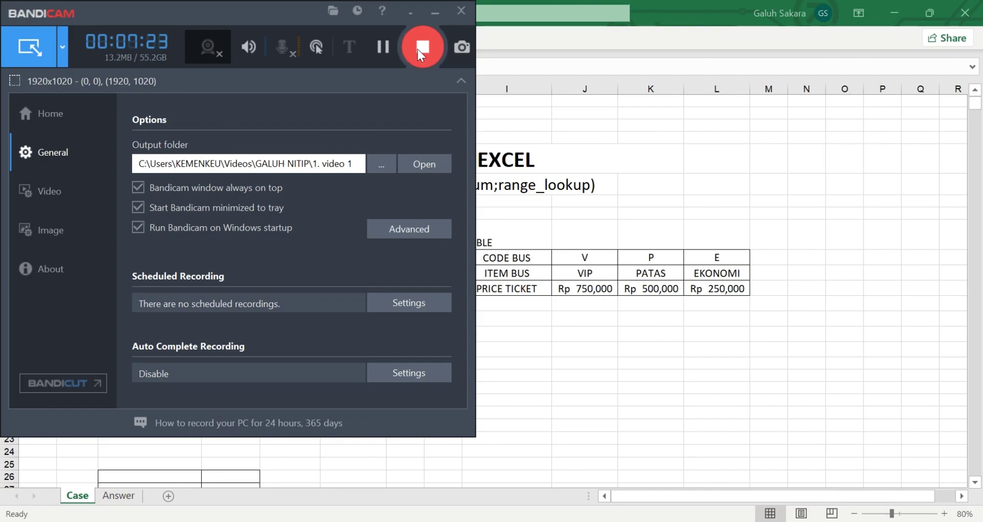
{"action": "left_click", "coordinate": [417, 48]}
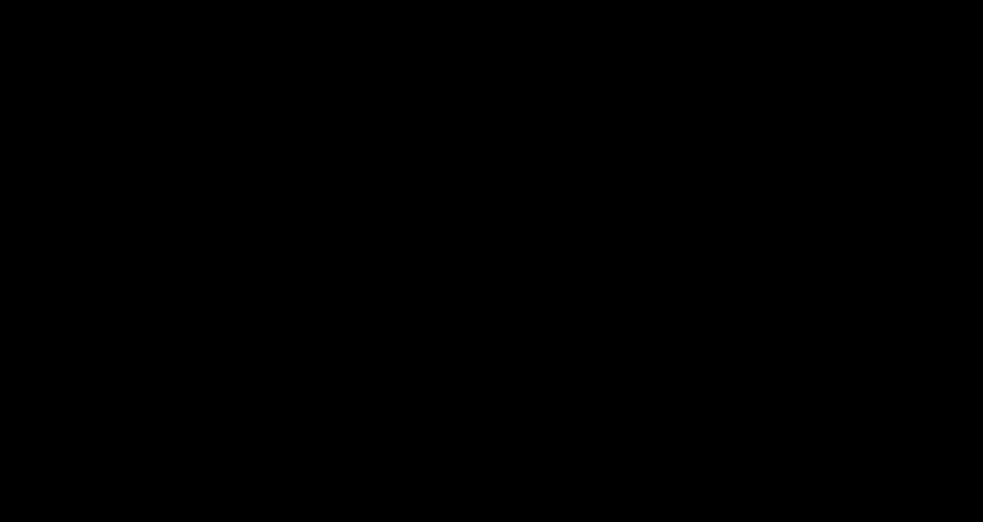